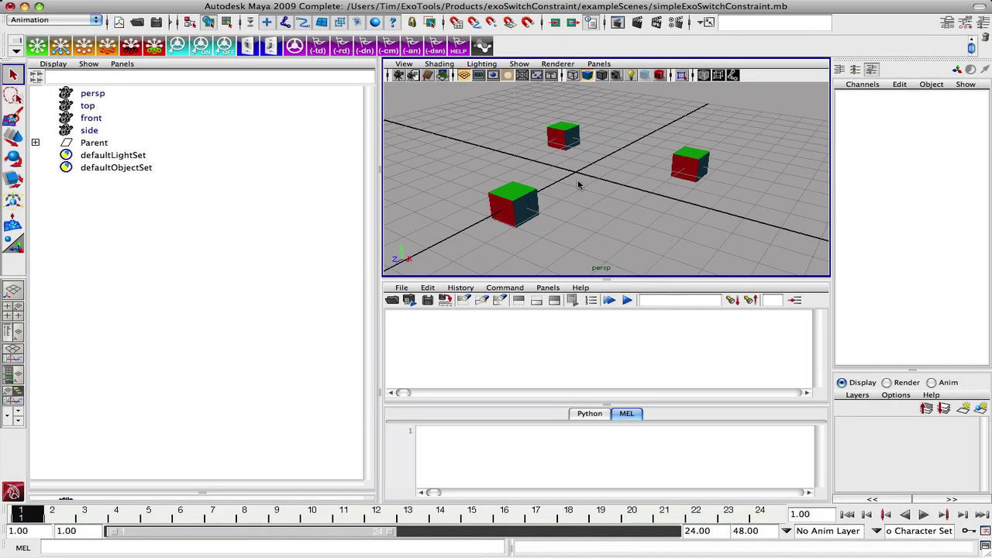
- Orbit the perspective view around the three cubes
{"action": "left_click_drag", "start_coordinate": [581, 186], "coordinate": [608, 171], "text": "alt"}
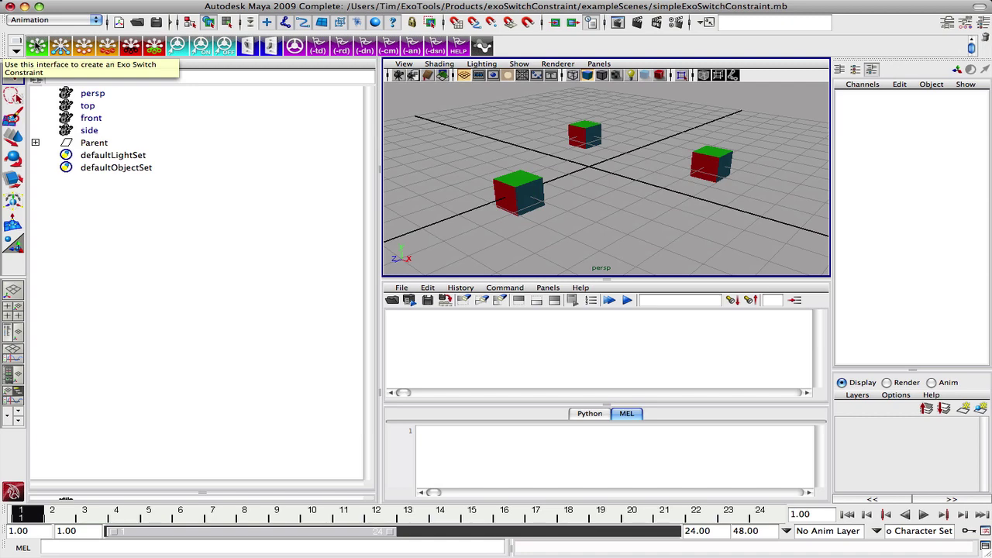
- Open the ExoSwitch Constraint Options window, move it aside, then close it
{"action": "left_click", "coordinate": [37, 47]}
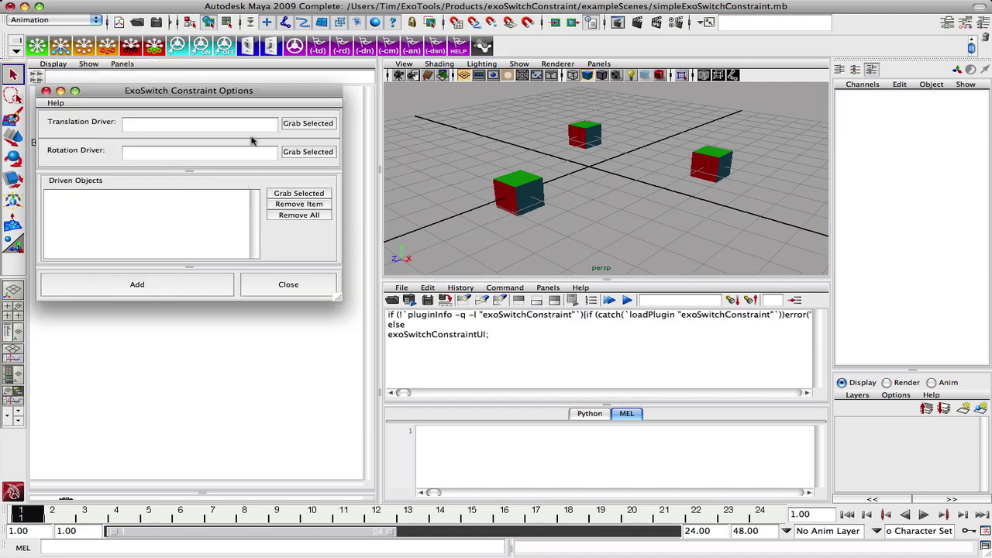
{"action": "left_click_drag", "start_coordinate": [232, 85], "coordinate": [315, 168]}
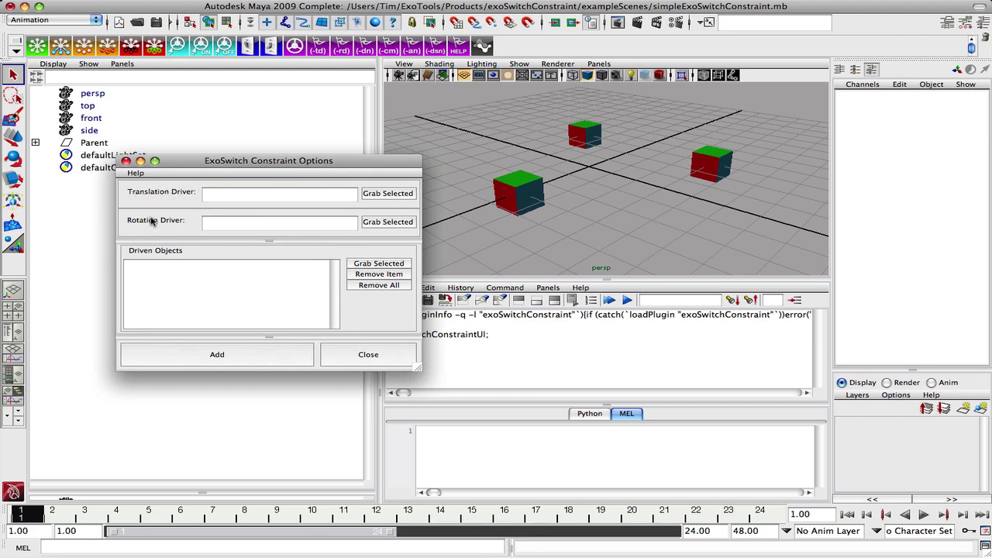
{"action": "left_click", "coordinate": [125, 161]}
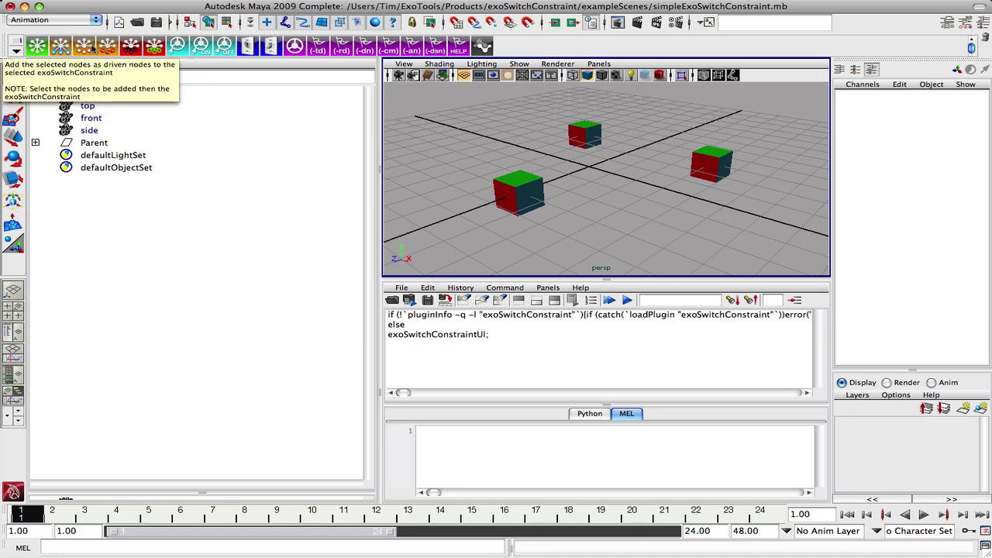
- Create the constraint with cube3 as translation and rotation driver and cube1 as driven
{"action": "left_click", "coordinate": [39, 48]}
{"action": "left_click", "coordinate": [518, 183]}
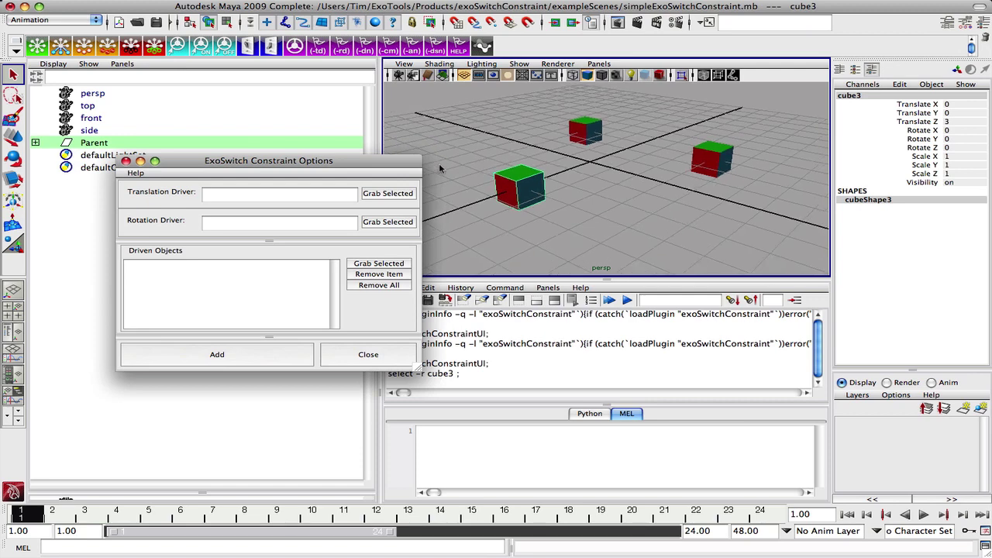
{"action": "left_click", "coordinate": [394, 193]}
{"action": "left_click", "coordinate": [387, 221]}
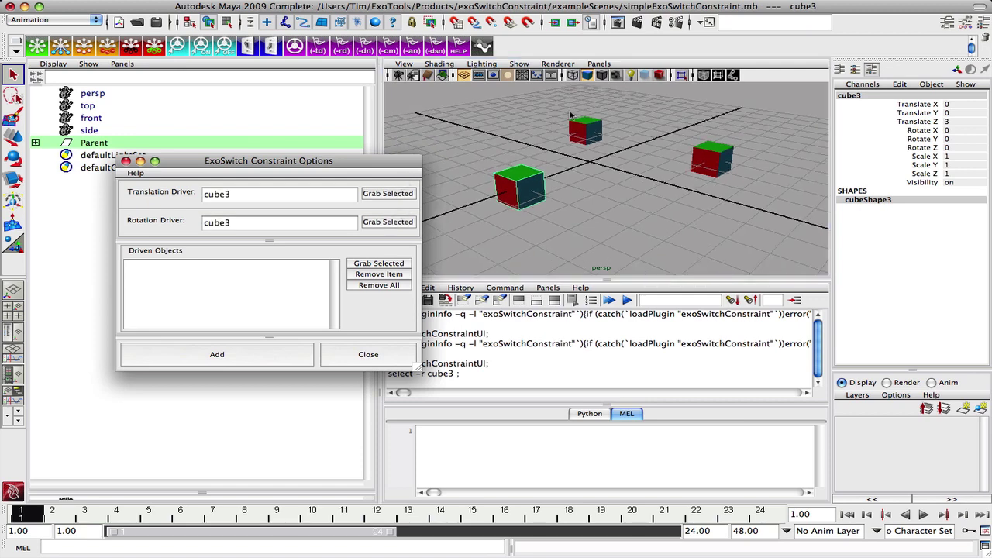
{"action": "left_click", "coordinate": [585, 130]}
{"action": "left_click_drag", "start_coordinate": [587, 155], "coordinate": [557, 172], "text": "alt"}
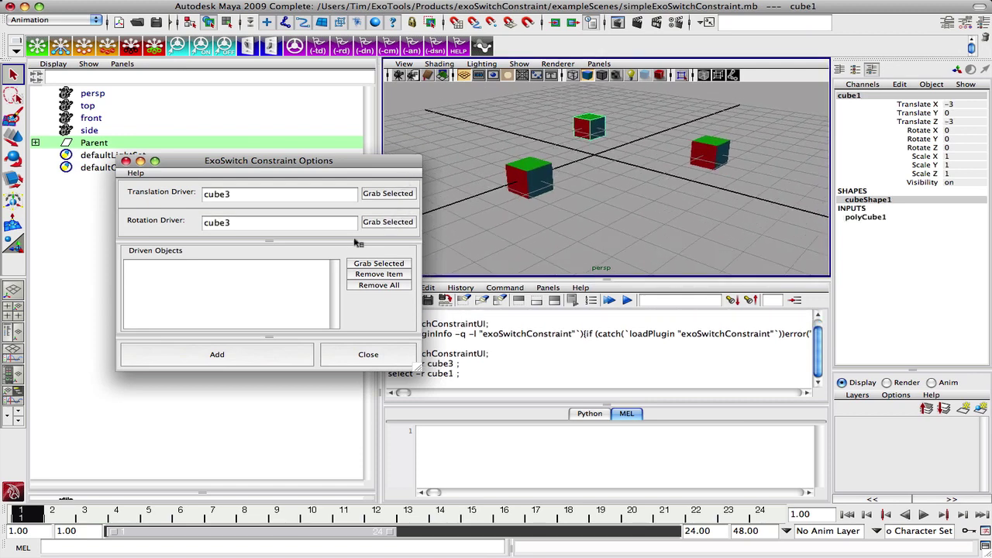
{"action": "left_click", "coordinate": [361, 265]}
{"action": "left_click", "coordinate": [262, 350]}
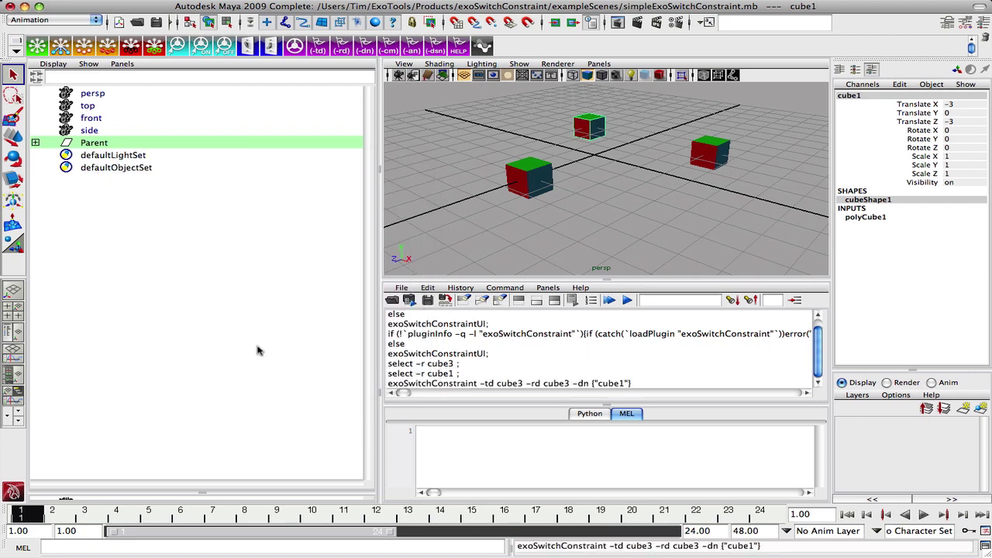
- Inspect exoSwitchConstraint1's driven nodes, then select cube2
{"action": "left_click", "coordinate": [134, 155]}
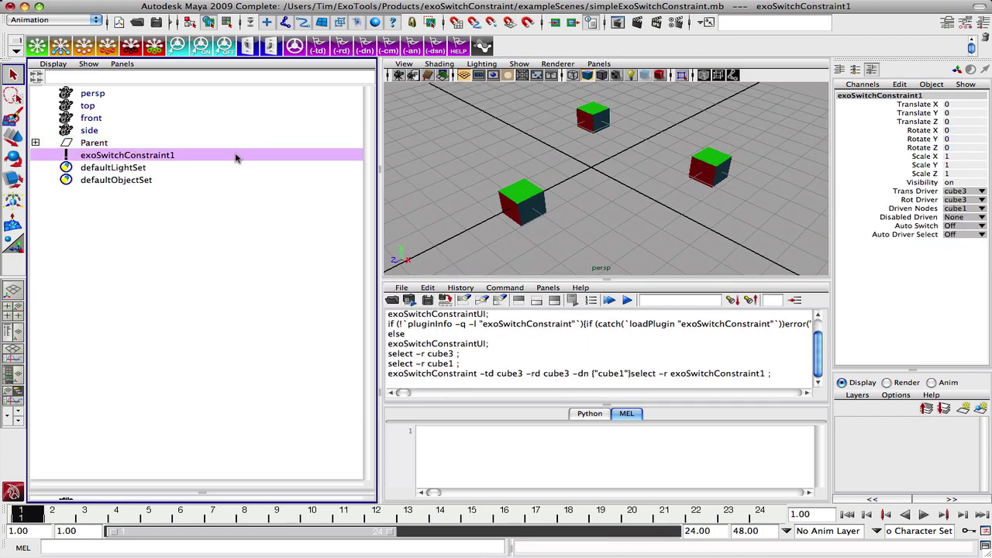
{"action": "left_click", "coordinate": [969, 210]}
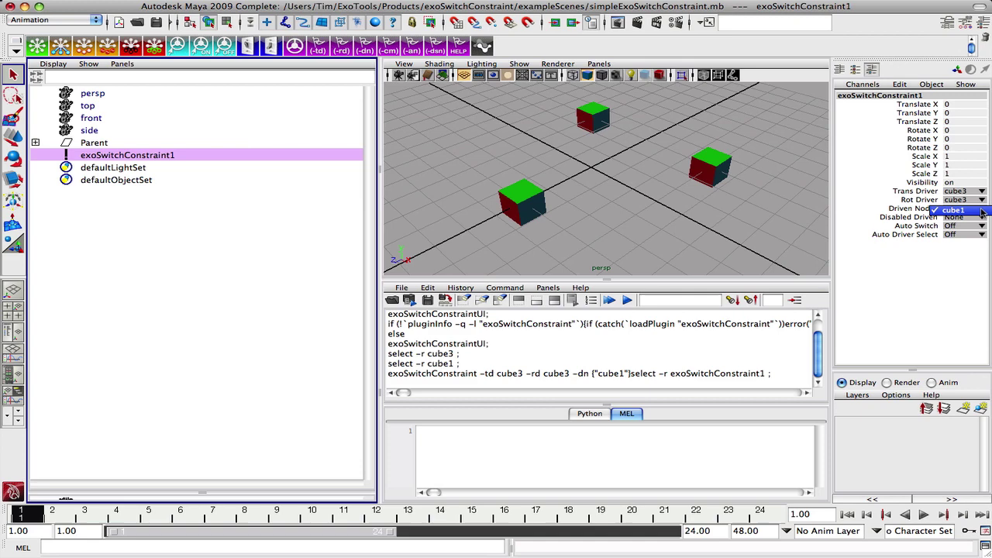
{"action": "left_click_drag", "start_coordinate": [613, 183], "coordinate": [643, 184], "text": "alt"}
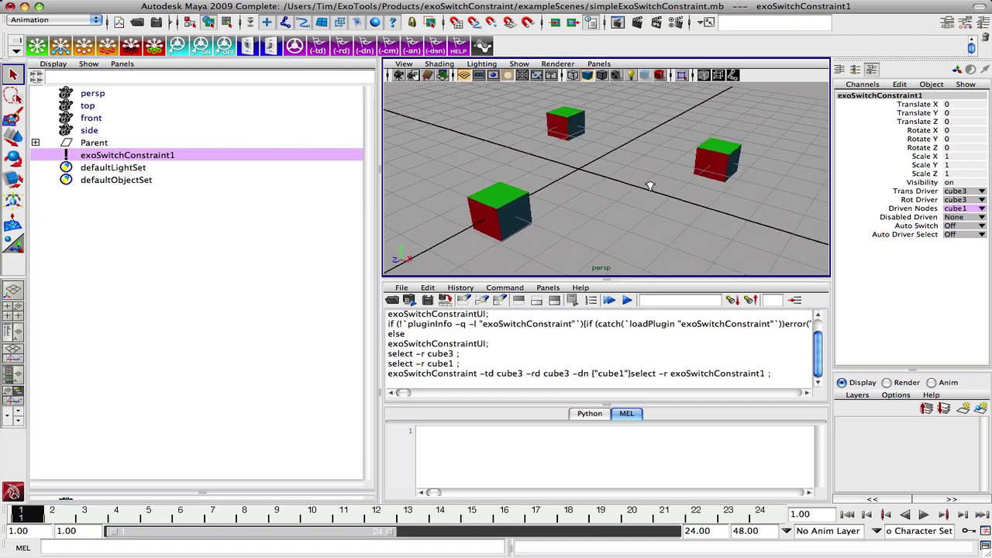
{"action": "left_click", "coordinate": [740, 172]}
{"action": "left_click_drag", "start_coordinate": [725, 175], "coordinate": [701, 162], "text": "alt"}
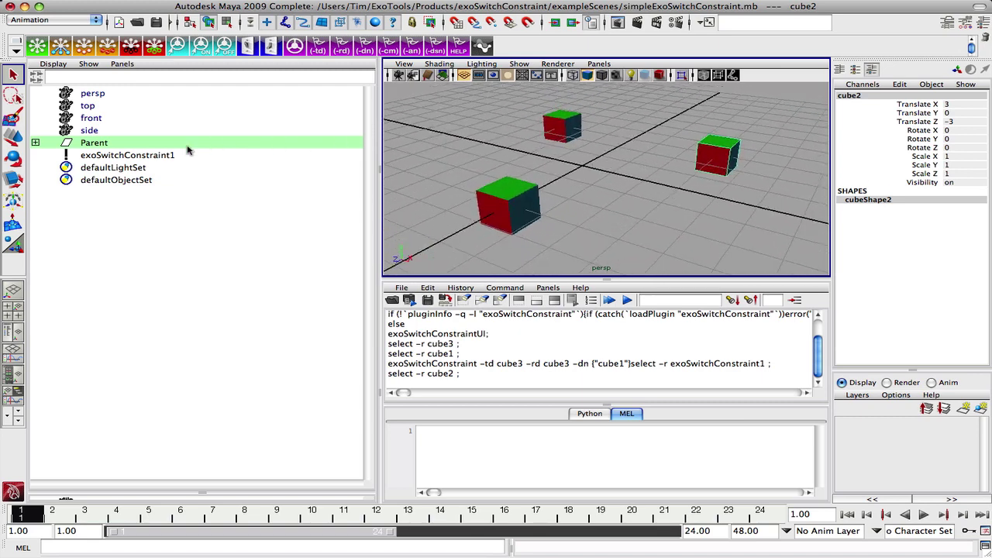
- Add cube2 to exoSwitchConstraint1's driven nodes and verify the Driven Nodes list
{"action": "left_click", "coordinate": [130, 156]}
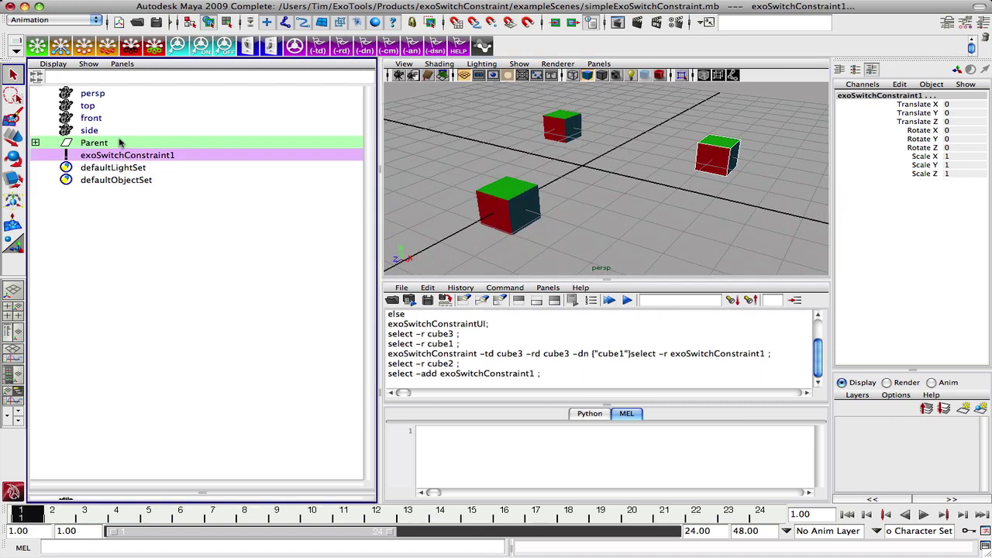
{"action": "left_click", "coordinate": [60, 46]}
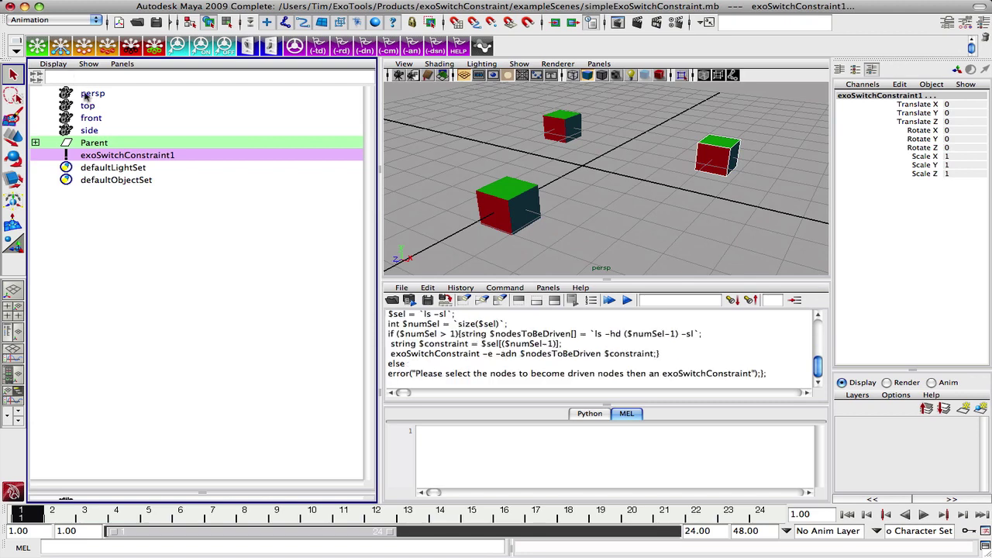
{"action": "left_click", "coordinate": [204, 158]}
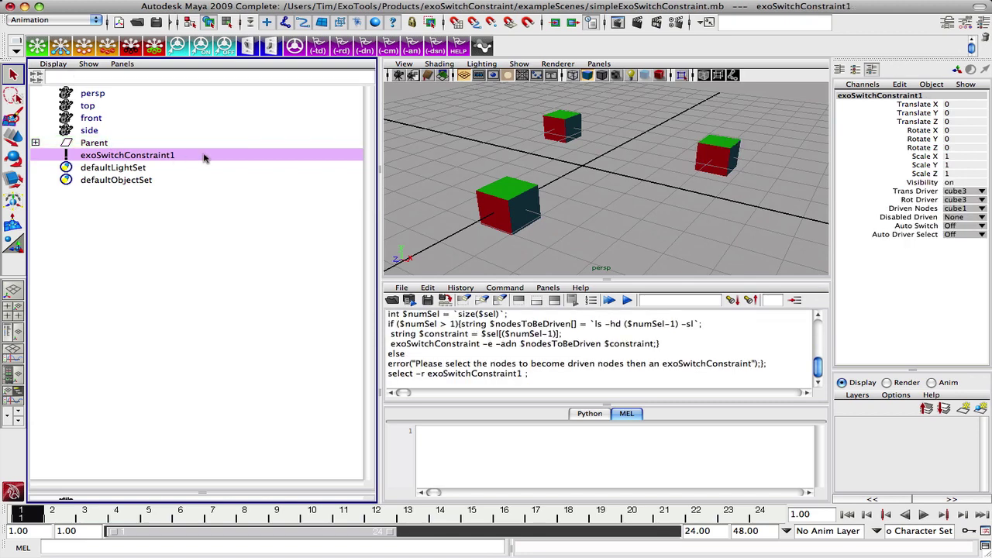
{"action": "left_click", "coordinate": [980, 211]}
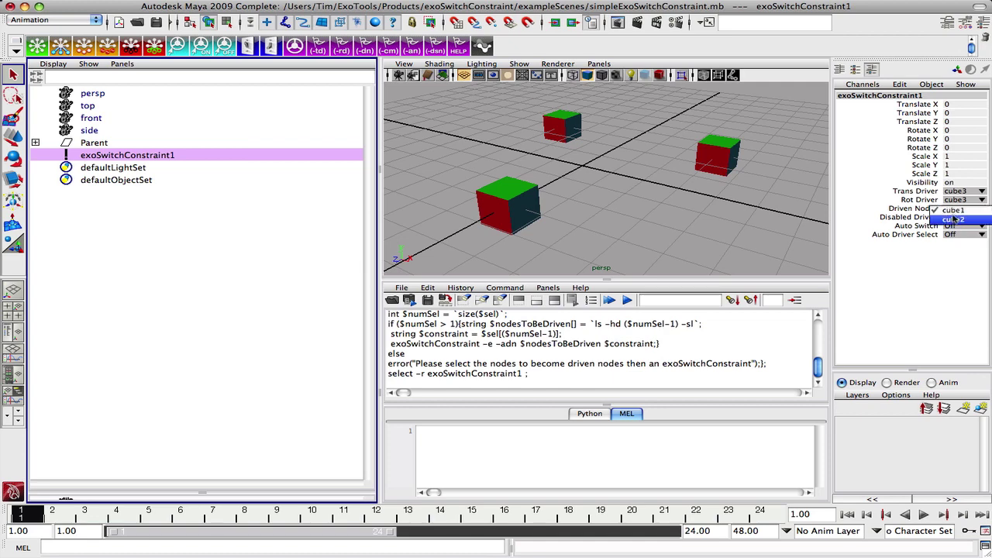
{"action": "left_click", "coordinate": [738, 206]}
{"action": "left_click_drag", "start_coordinate": [685, 188], "coordinate": [594, 152], "text": "alt"}
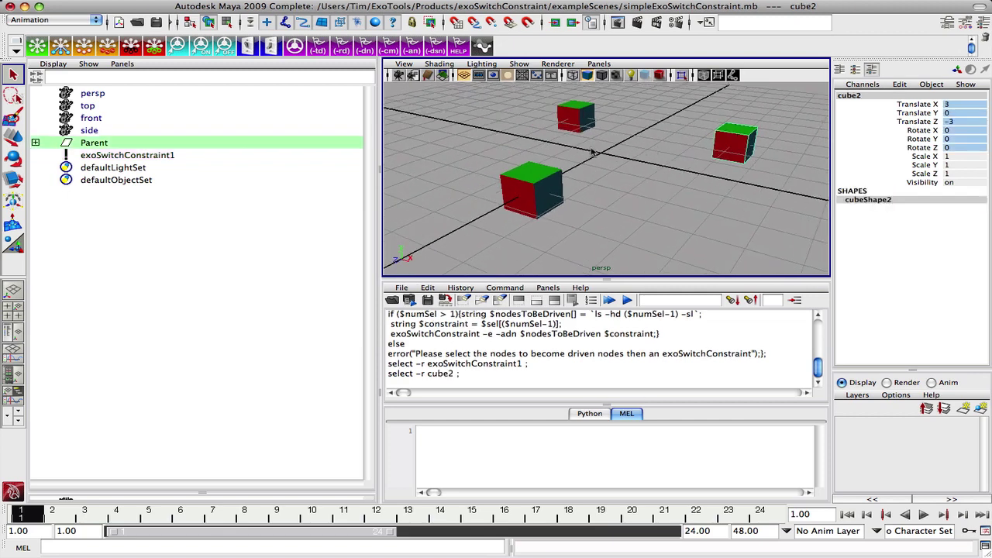
- Remove cube2 from exoSwitchConstraint1 and confirm Driven Nodes lists only cube1
{"action": "left_click", "coordinate": [144, 156], "text": "ctrl"}
{"action": "left_click", "coordinate": [87, 50]}
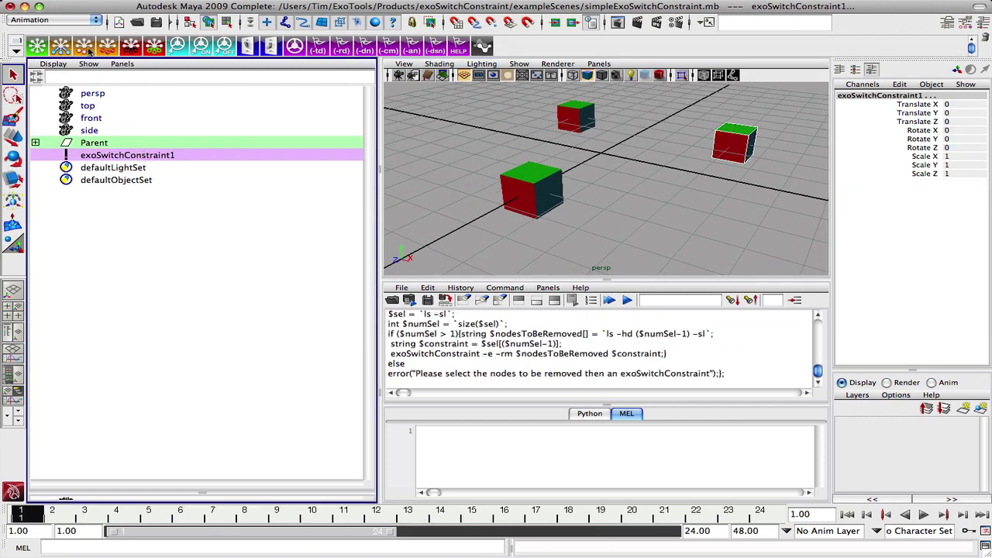
{"action": "left_click", "coordinate": [149, 155]}
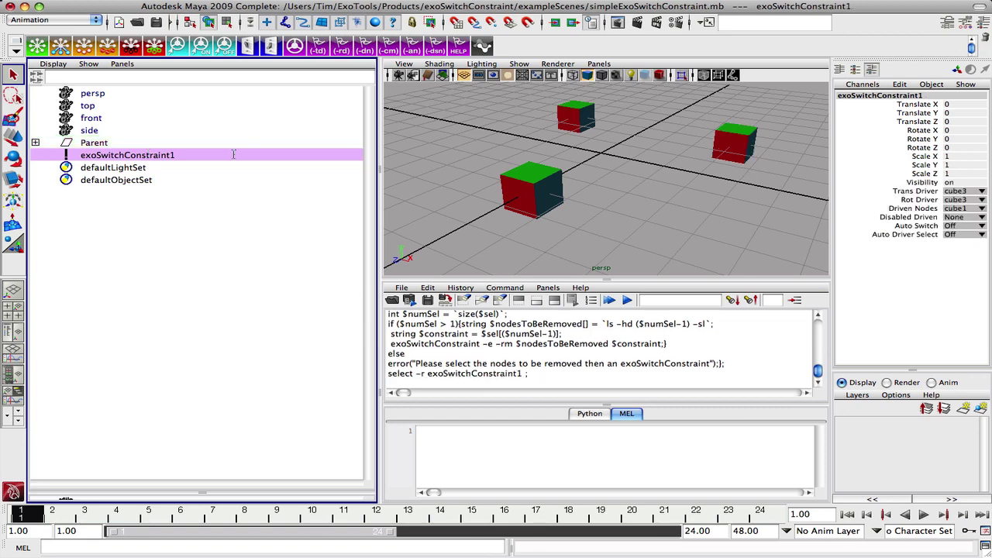
{"action": "left_click", "coordinate": [985, 210]}
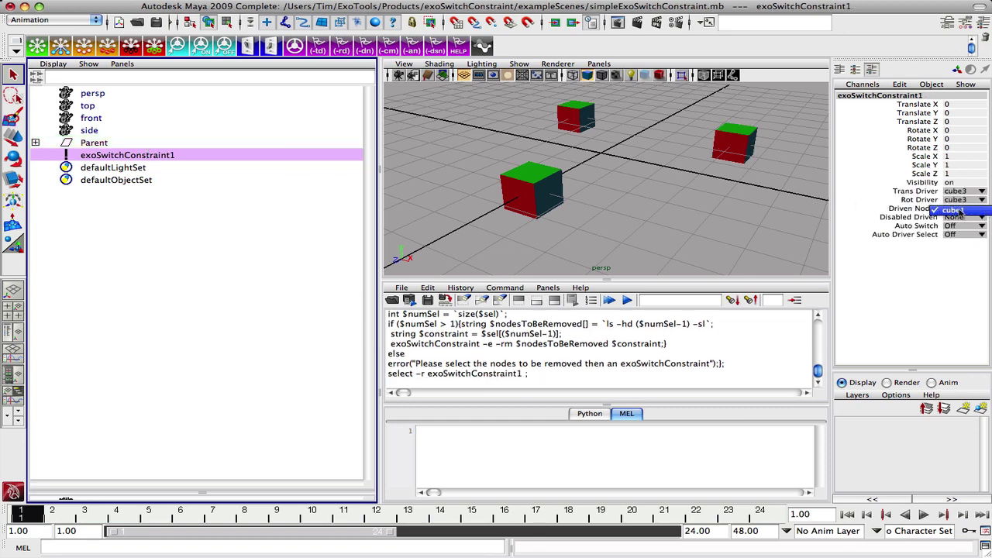
{"action": "left_click", "coordinate": [955, 211]}
{"action": "left_click_drag", "start_coordinate": [620, 175], "coordinate": [519, 192], "text": "alt"}
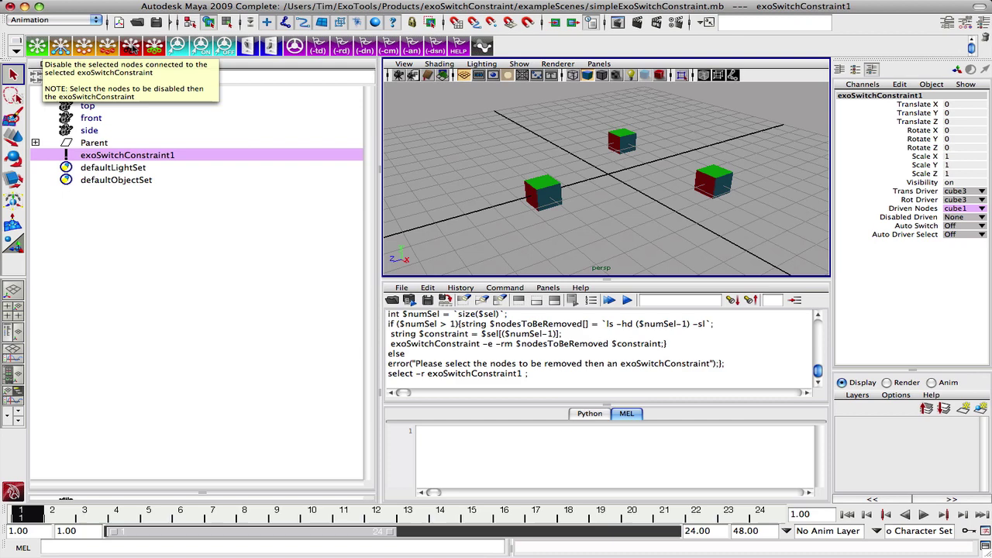
- Disable cube1 as a driven node of exoSwitchConstraint1
{"action": "left_click", "coordinate": [632, 142]}
{"action": "left_click_drag", "start_coordinate": [670, 153], "coordinate": [497, 84], "text": "alt"}
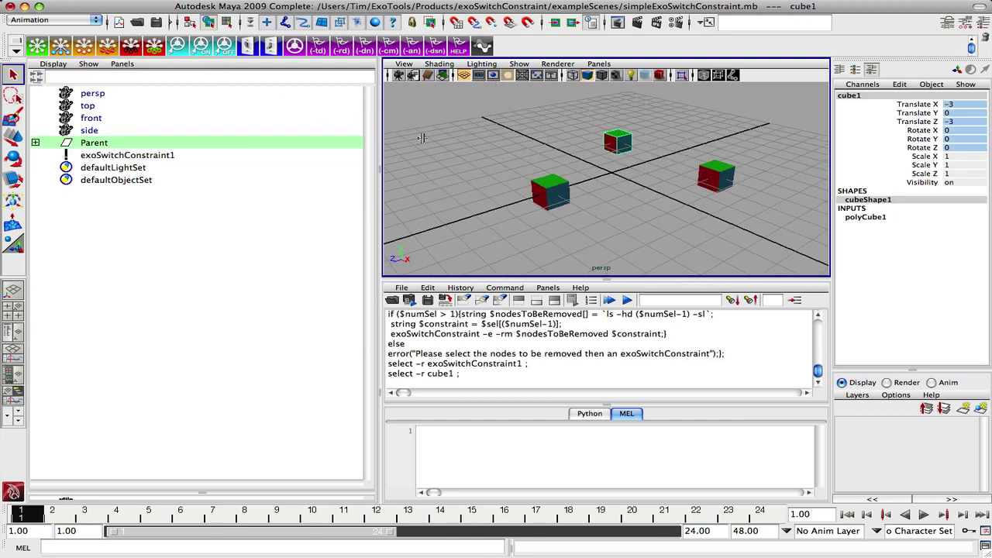
{"action": "left_click", "coordinate": [126, 157], "text": "ctrl"}
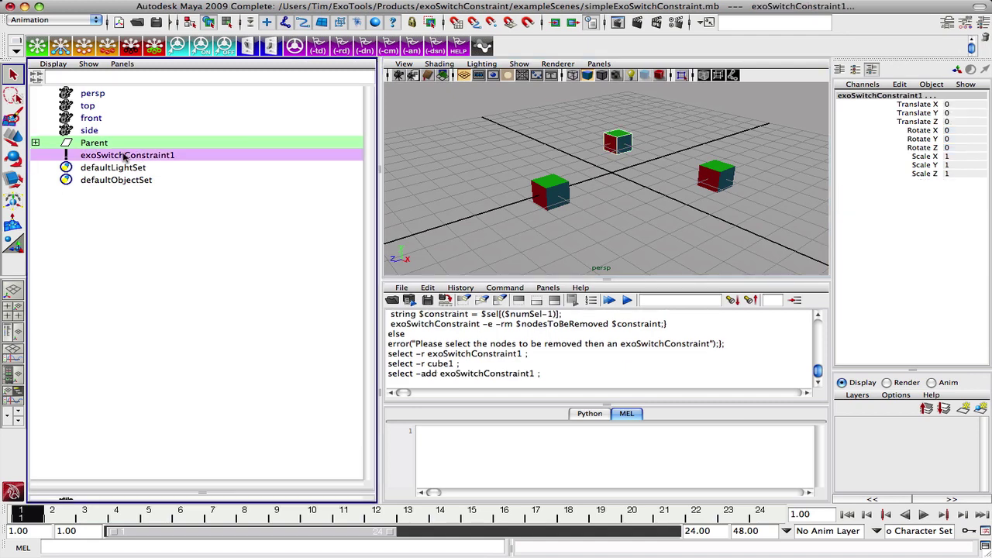
{"action": "left_click", "coordinate": [131, 47]}
- Test-move cube3, then undo so it returns to 0, 0, 3
{"action": "left_click", "coordinate": [564, 199]}
{"action": "key", "text": "w"}
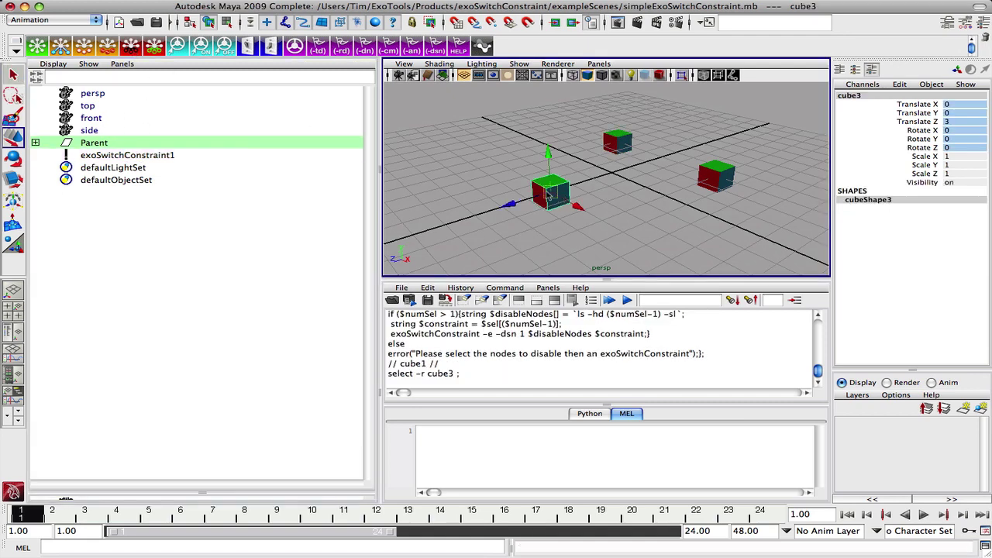
{"action": "left_click_drag", "start_coordinate": [564, 199], "coordinate": [504, 138]}
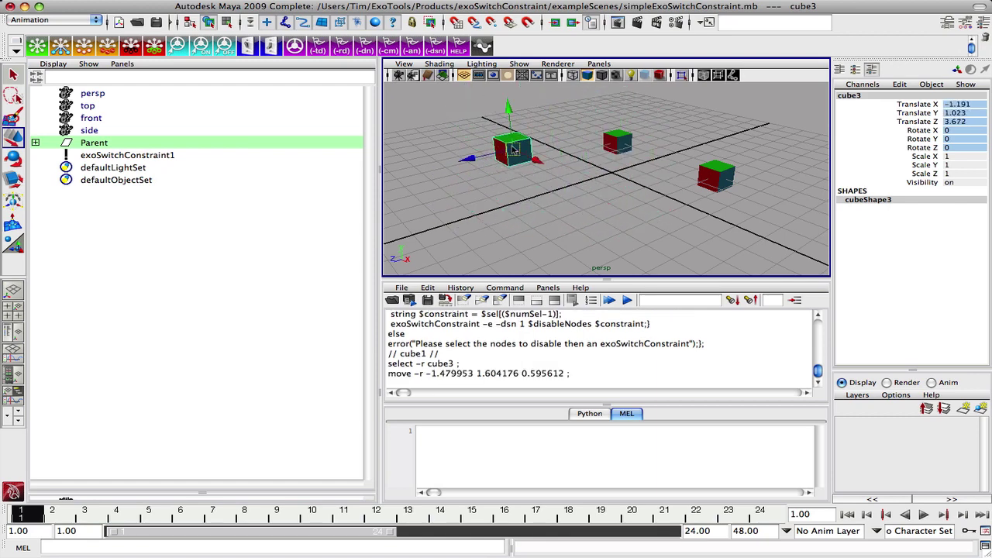
{"action": "key", "text": "z"}
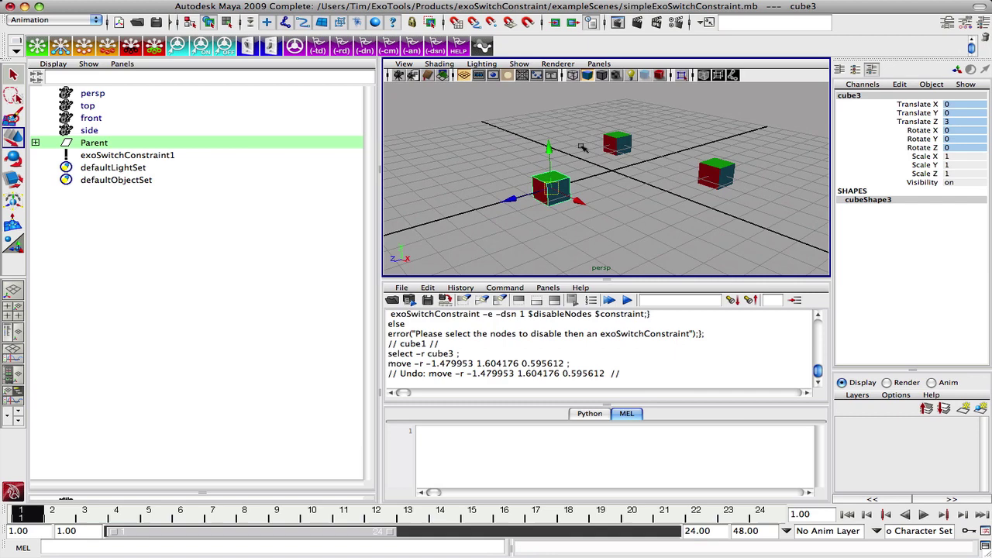
{"action": "left_click", "coordinate": [617, 143]}
{"action": "left_click", "coordinate": [133, 156], "text": "ctrl"}
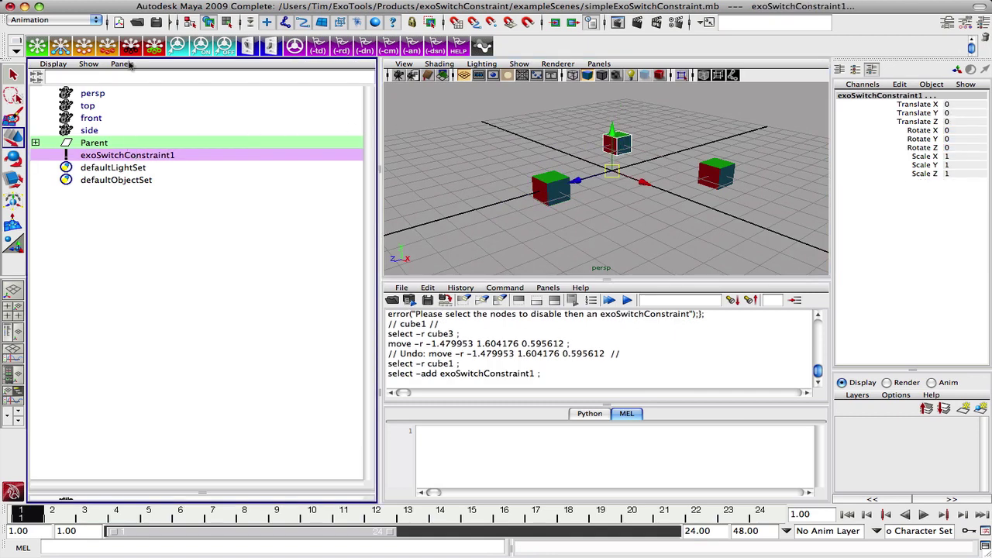
{"action": "left_click", "coordinate": [153, 47]}
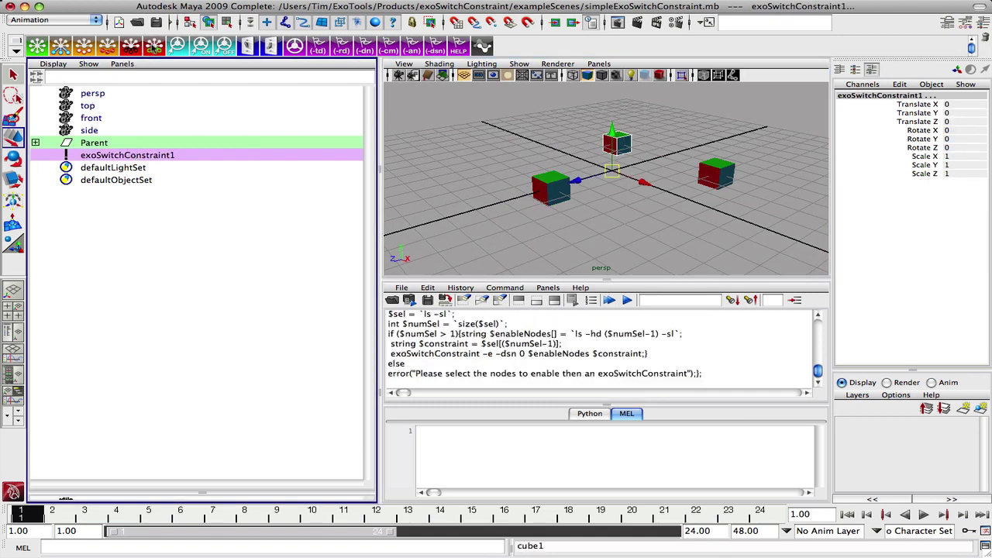
{"action": "left_click", "coordinate": [560, 181]}
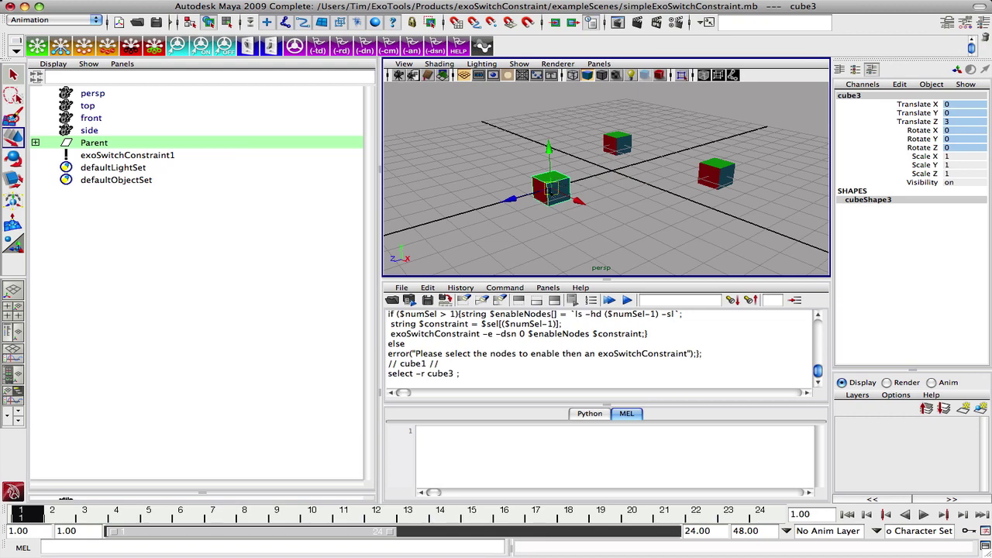
{"action": "left_click_drag", "start_coordinate": [552, 188], "coordinate": [521, 115]}
{"action": "key", "text": "ctrl+z"}
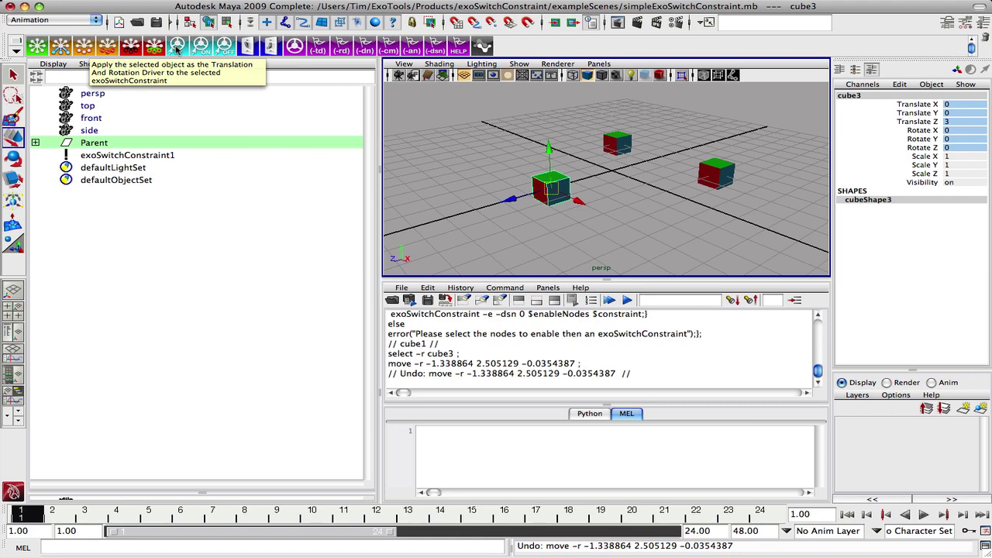
- Make cube1 exoSwitchConstraint1's translation and rotation driver, checking Trans Driver and Rot Driver
{"action": "left_click", "coordinate": [617, 142]}
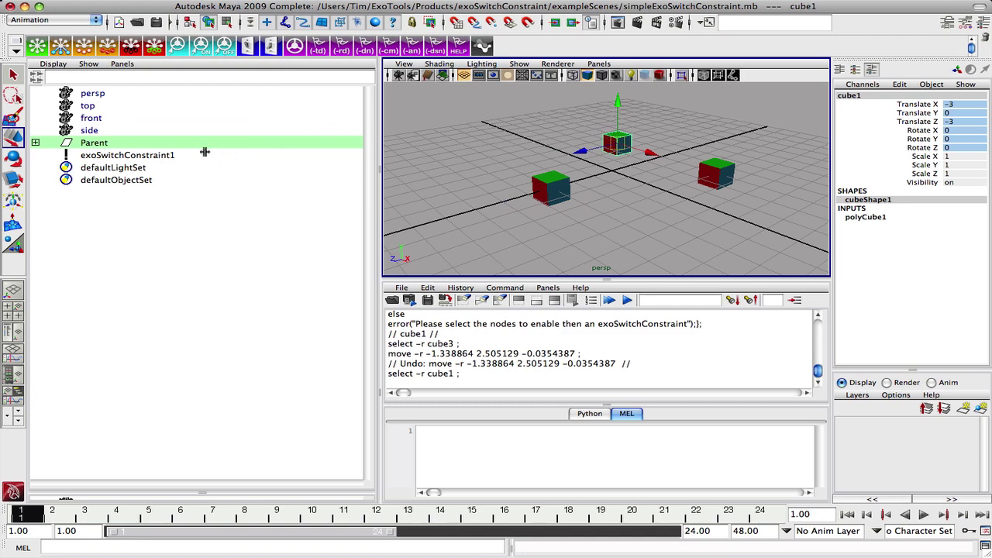
{"action": "left_click", "coordinate": [139, 155]}
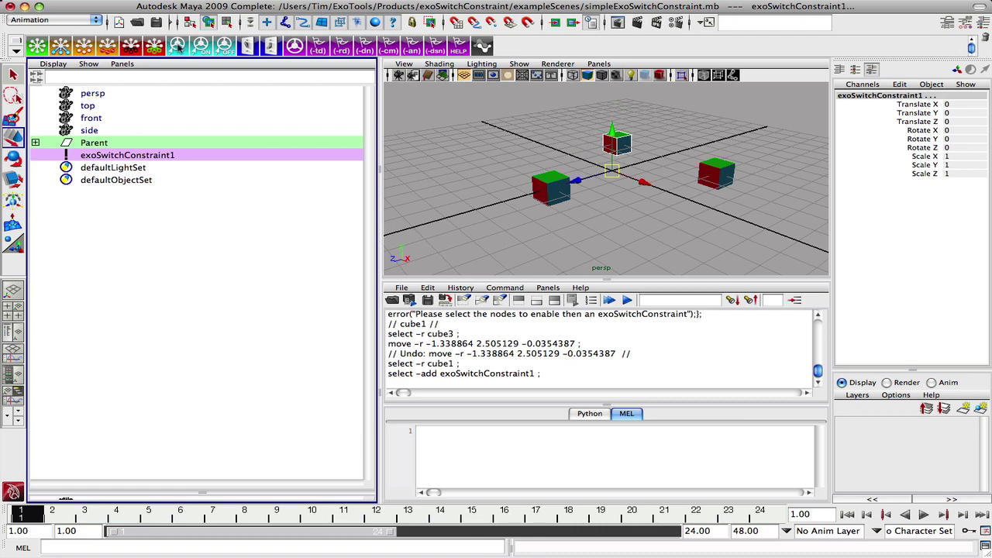
{"action": "left_click", "coordinate": [178, 47]}
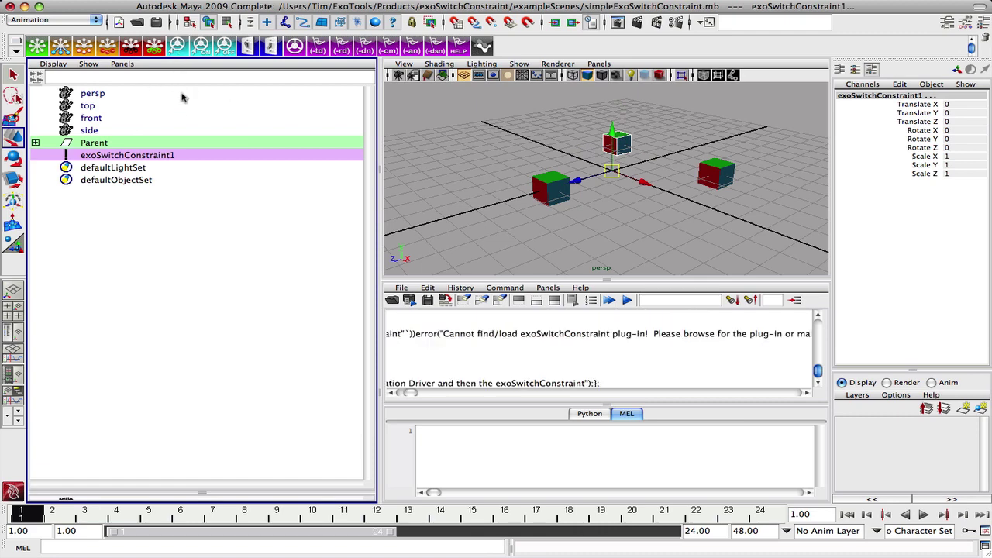
{"action": "left_click", "coordinate": [149, 156]}
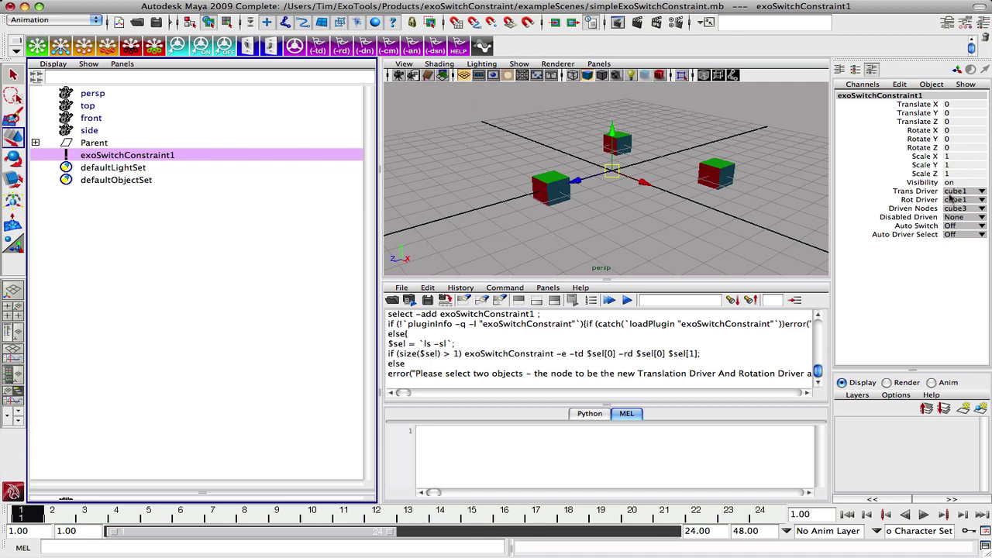
{"action": "left_click_drag", "start_coordinate": [926, 192], "coordinate": [922, 200]}
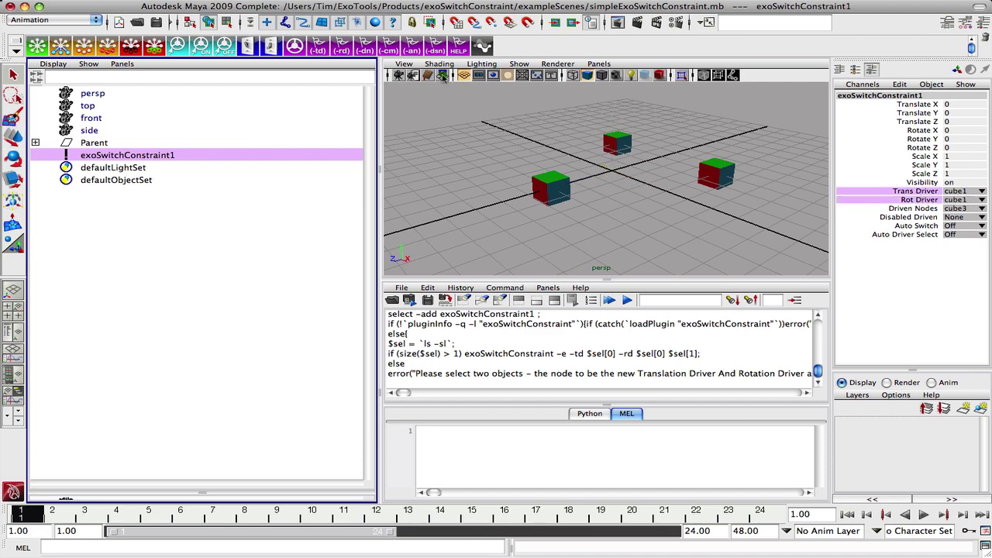
{"action": "mouse_move", "coordinate": [463, 127]}
{"action": "left_mouse_down", "text": "alt"}
{"action": "mouse_move", "coordinate": [481, 147]}
{"action": "mouse_move", "coordinate": [462, 136]}
{"action": "left_mouse_up", "text": "alt"}
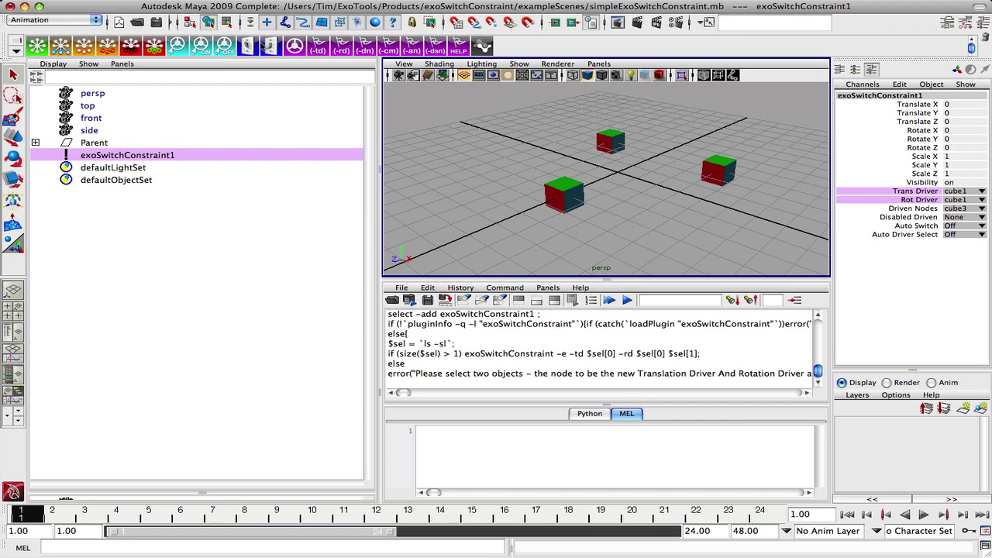
- Enable Auto Switch, then move cube1 and cube3 so each drives the other
{"action": "left_click", "coordinate": [249, 47]}
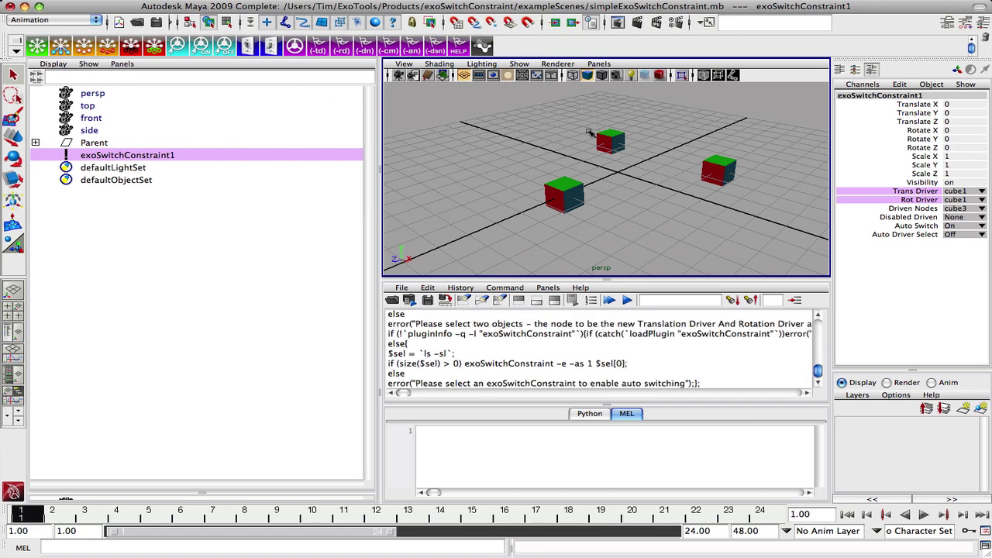
{"action": "key", "text": "w"}
{"action": "left_click", "coordinate": [619, 150]}
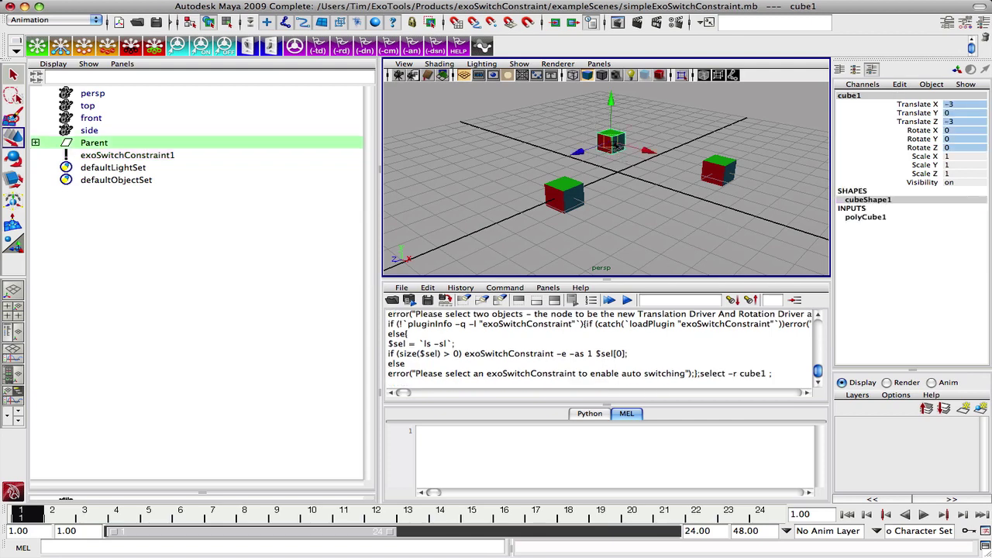
{"action": "mouse_move", "coordinate": [615, 146]}
{"action": "left_mouse_down"}
{"action": "mouse_move", "coordinate": [637, 155]}
{"action": "mouse_move", "coordinate": [633, 138]}
{"action": "left_mouse_up"}
{"action": "left_click", "coordinate": [591, 180]}
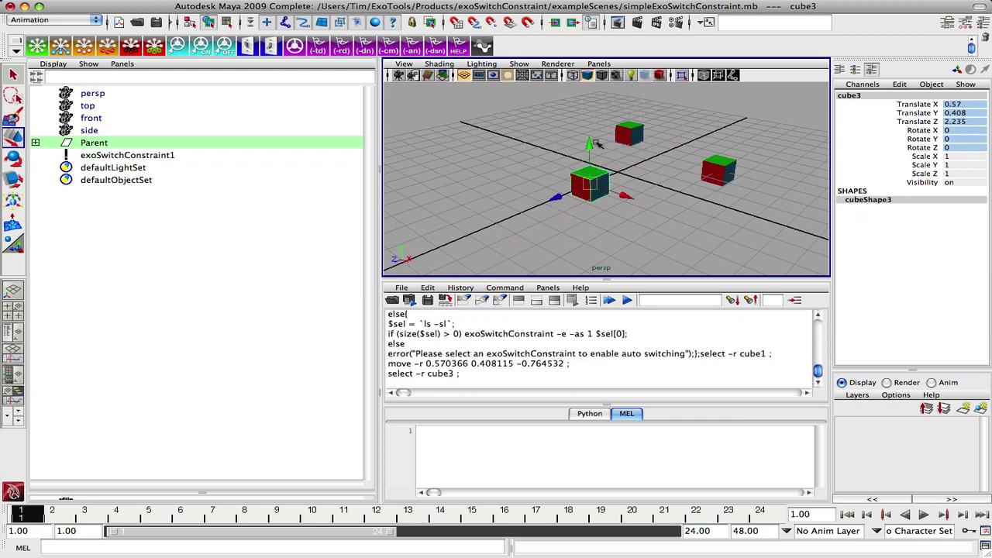
{"action": "left_click_drag", "start_coordinate": [591, 183], "coordinate": [542, 163]}
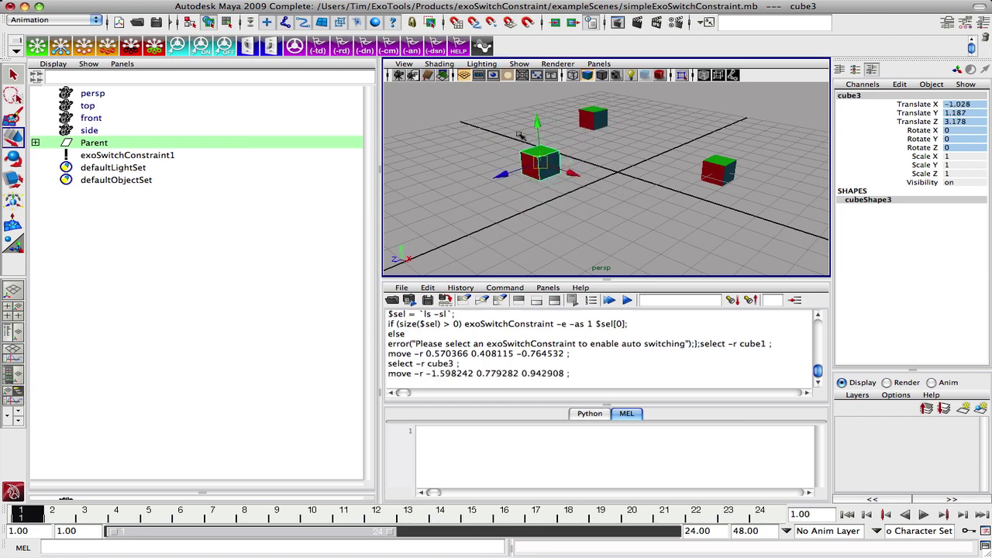
- Query exoSwitchConstraint1's current drivers, translation driver (-td) and rotation driver (-rd)
{"action": "left_click", "coordinate": [294, 46]}
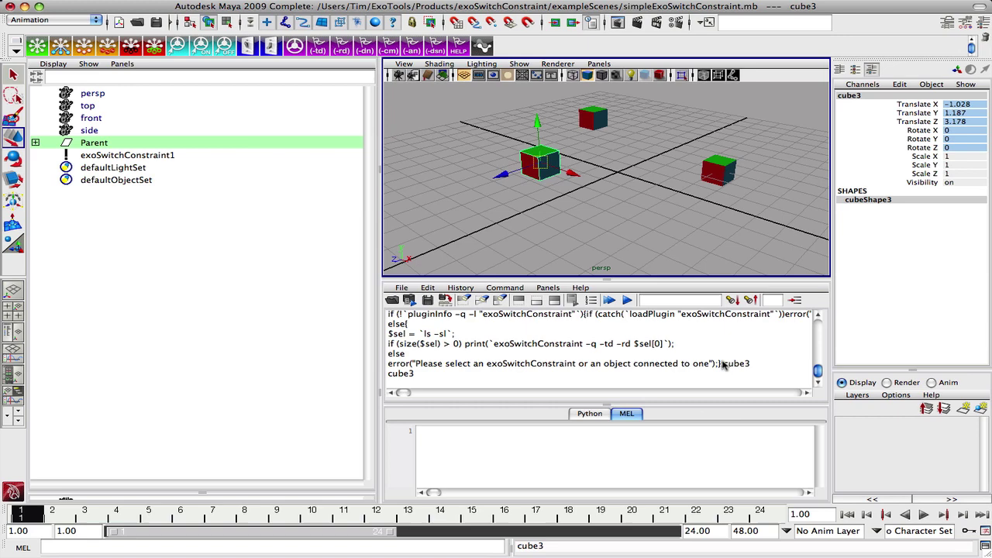
{"action": "left_click_drag", "start_coordinate": [723, 363], "coordinate": [735, 373]}
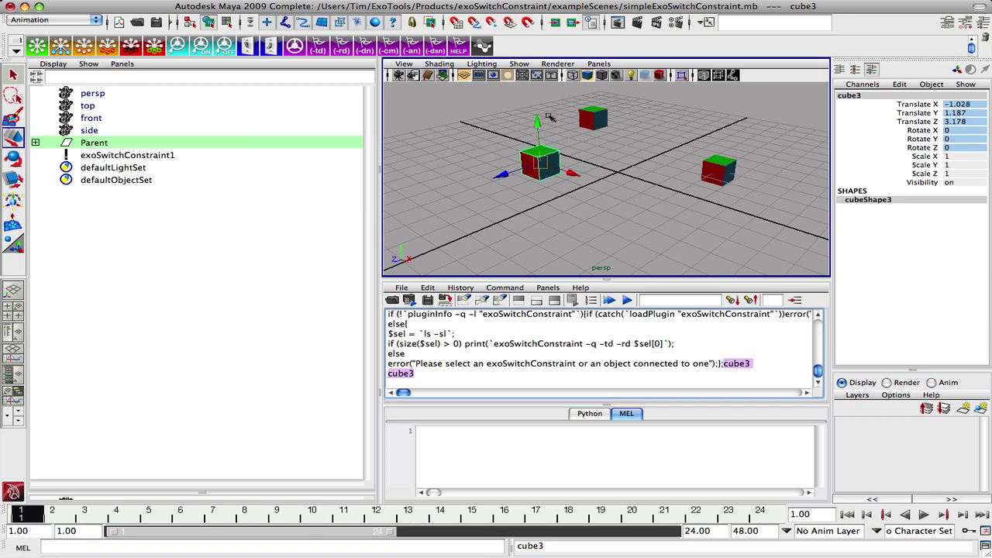
{"action": "left_click", "coordinate": [317, 49]}
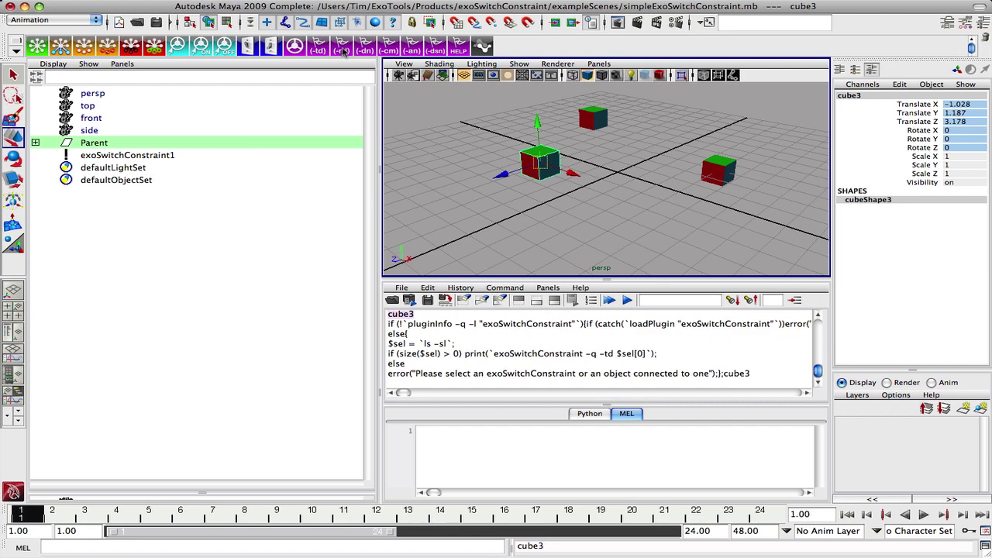
{"action": "left_click", "coordinate": [342, 49]}
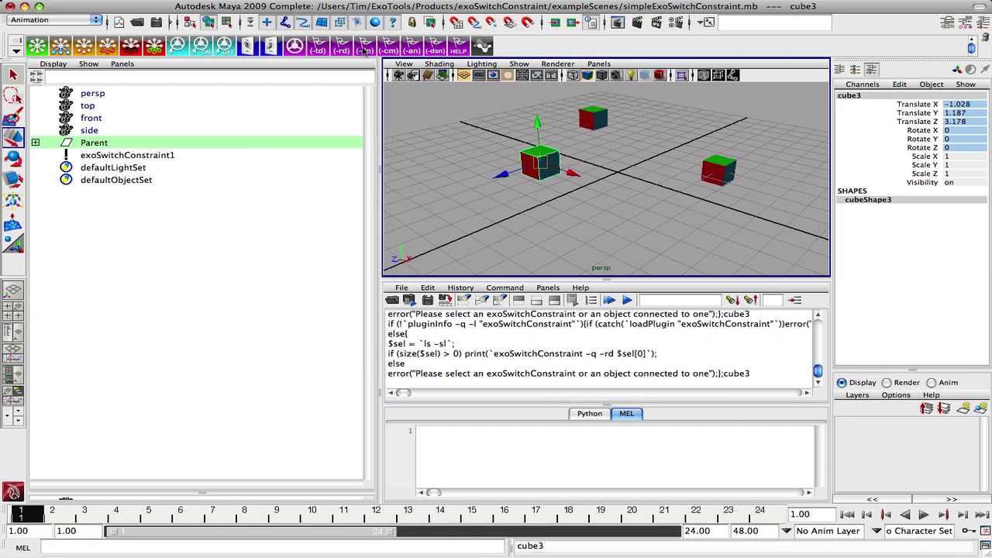
- Query the driven nodes (-dn) and members (-cm), then clear the Script Editor history
{"action": "left_click", "coordinate": [373, 48]}
{"action": "double_click", "coordinate": [737, 374]}
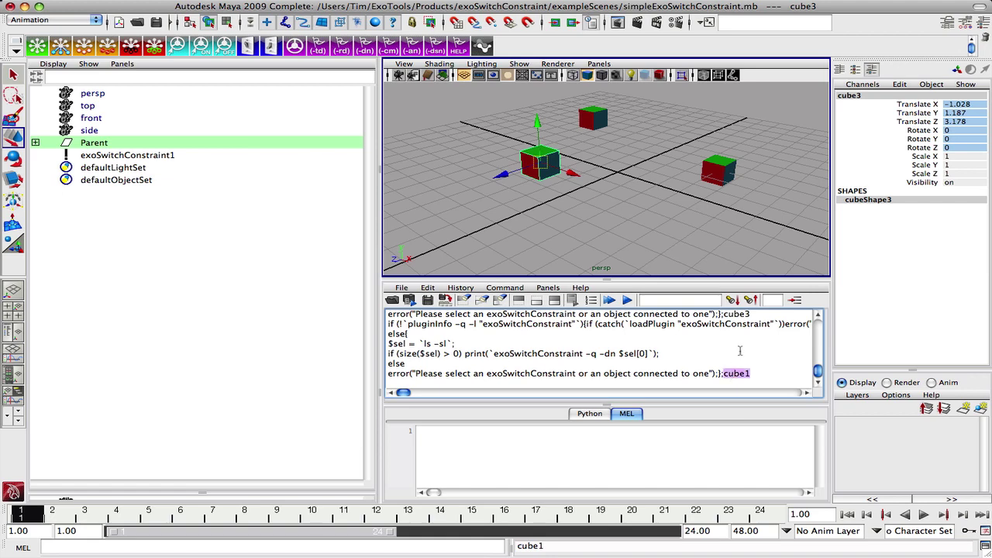
{"action": "left_click", "coordinate": [390, 49]}
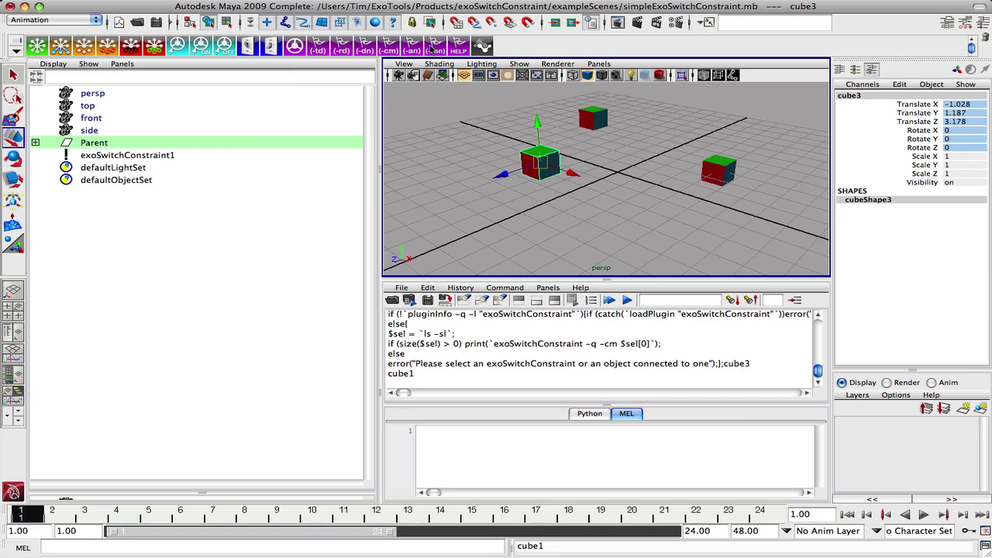
{"action": "left_click", "coordinate": [463, 300]}
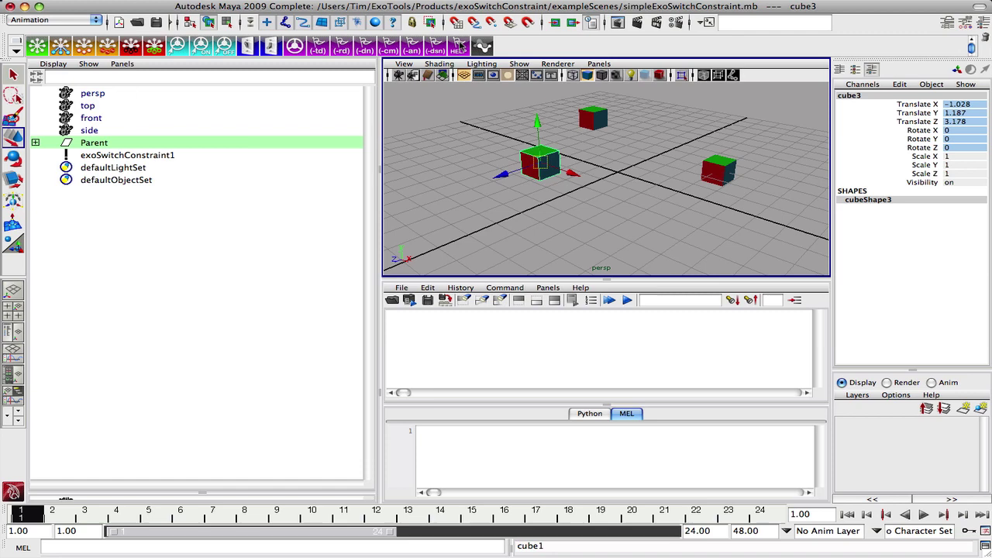
- Print the exoSwitchConstraint -h help and review its full flag list in a maximised Script Editor
{"action": "left_click", "coordinate": [461, 47]}
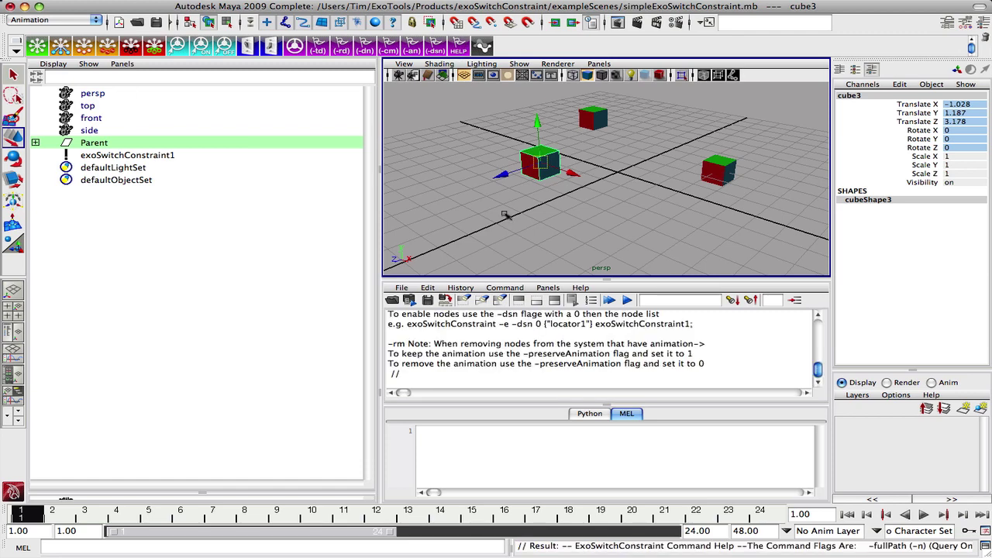
{"action": "key", "text": "space"}
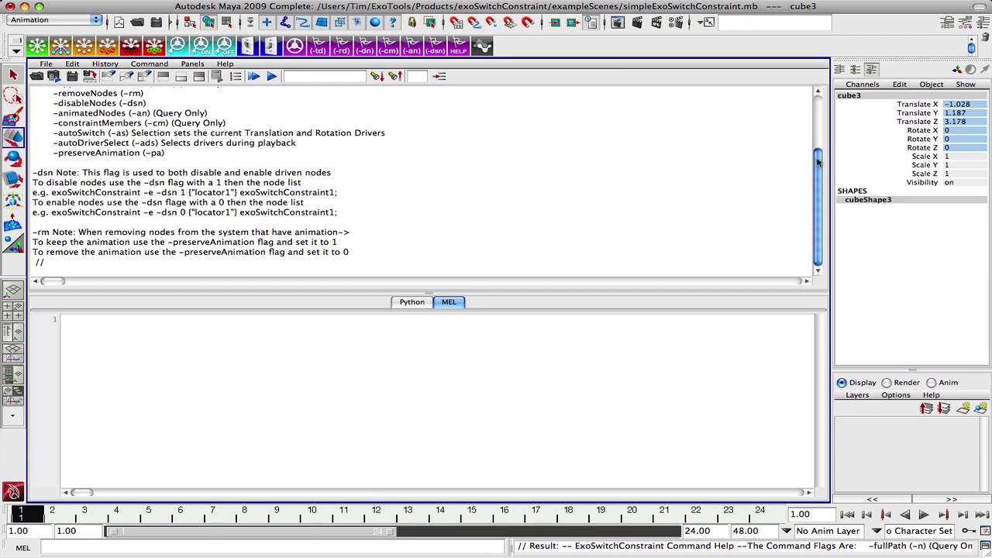
{"action": "left_click_drag", "start_coordinate": [819, 165], "coordinate": [814, 102]}
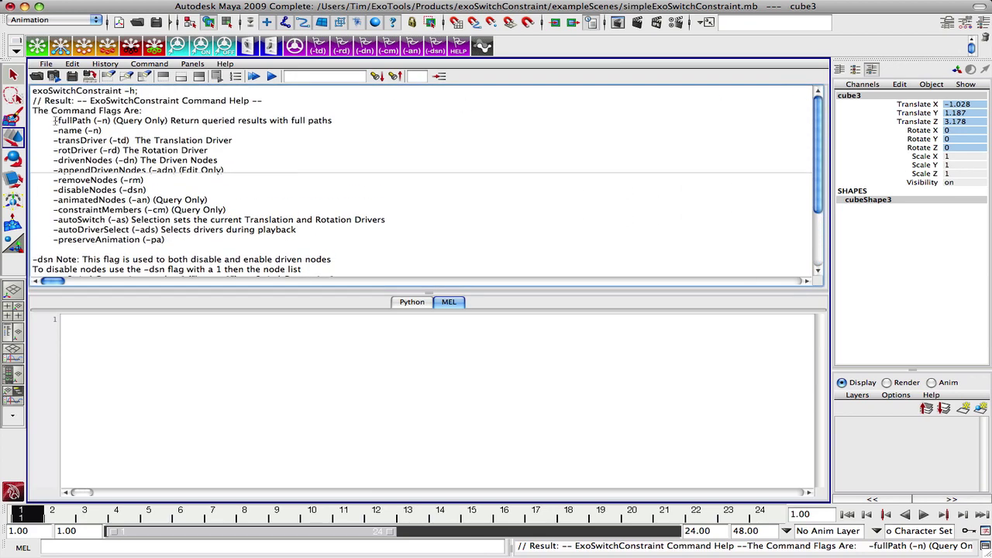
{"action": "left_click_drag", "start_coordinate": [55, 121], "coordinate": [188, 242]}
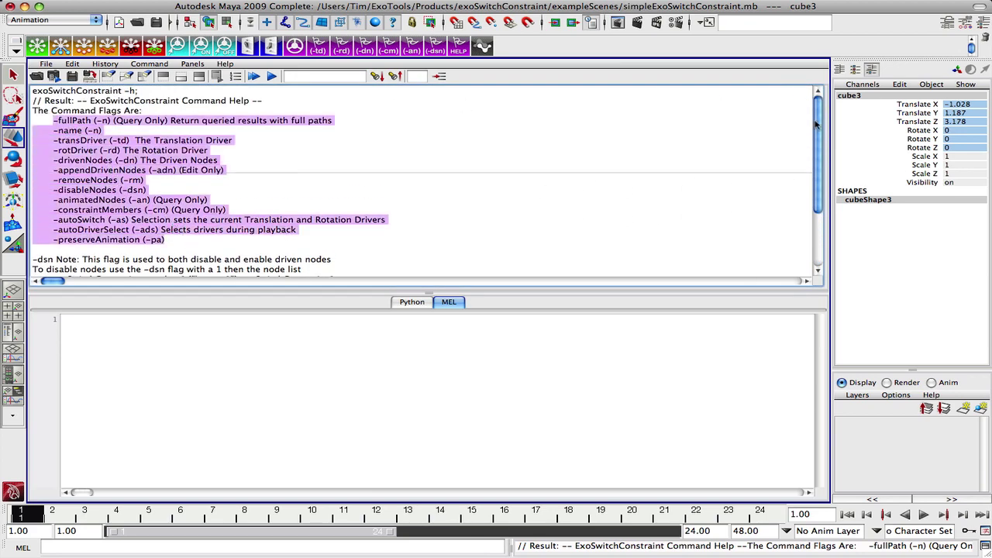
{"action": "left_click_drag", "start_coordinate": [818, 116], "coordinate": [782, 166]}
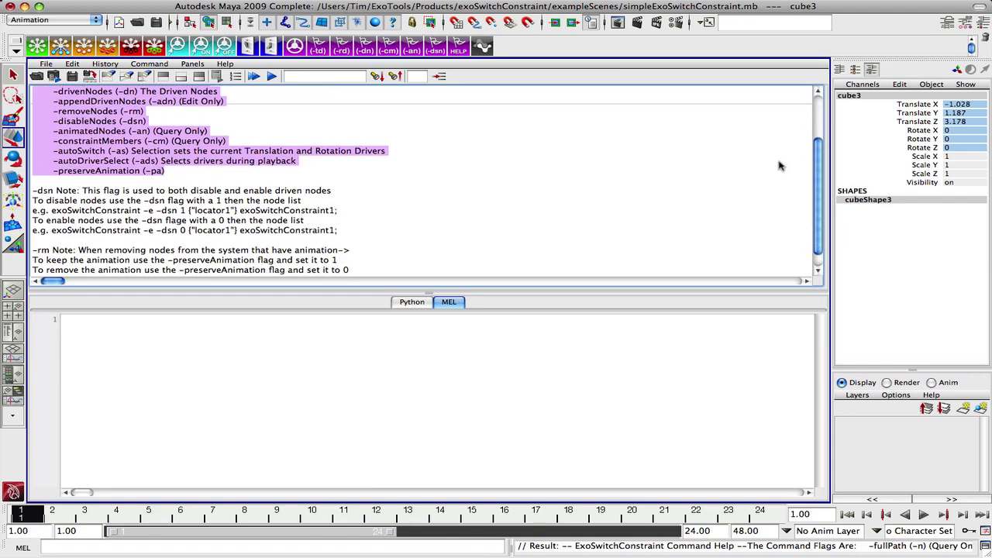
{"action": "key", "text": "space"}
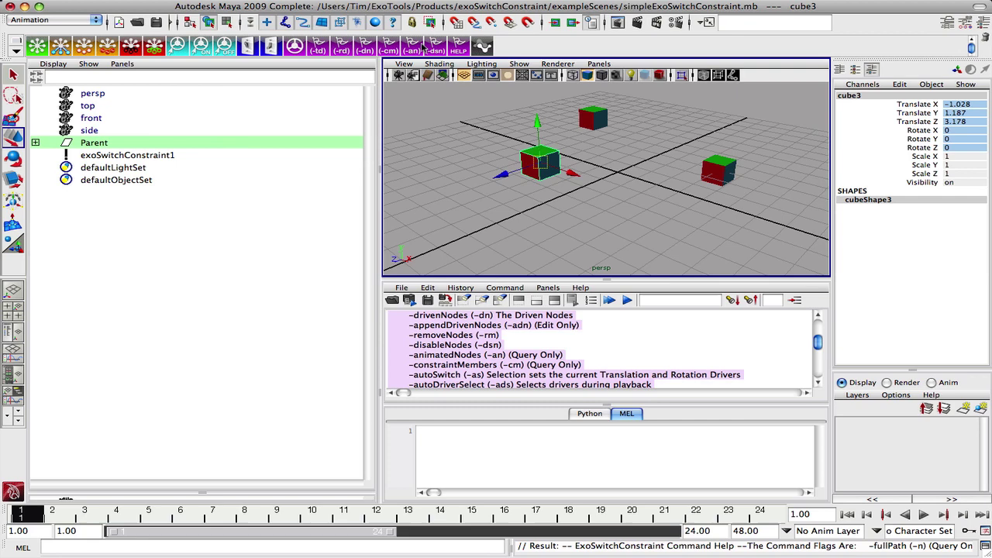
- Clear the selection so no cube or exoSwitchConstraint1 stays selected; dismiss the HELP shelf menu unused
{"action": "left_click", "coordinate": [480, 114]}
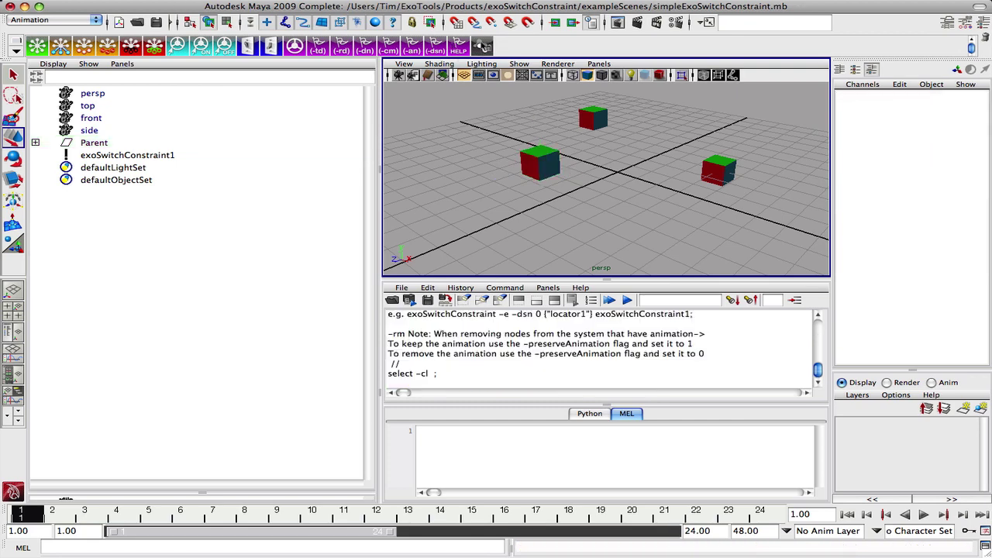
{"action": "left_click", "coordinate": [483, 45]}
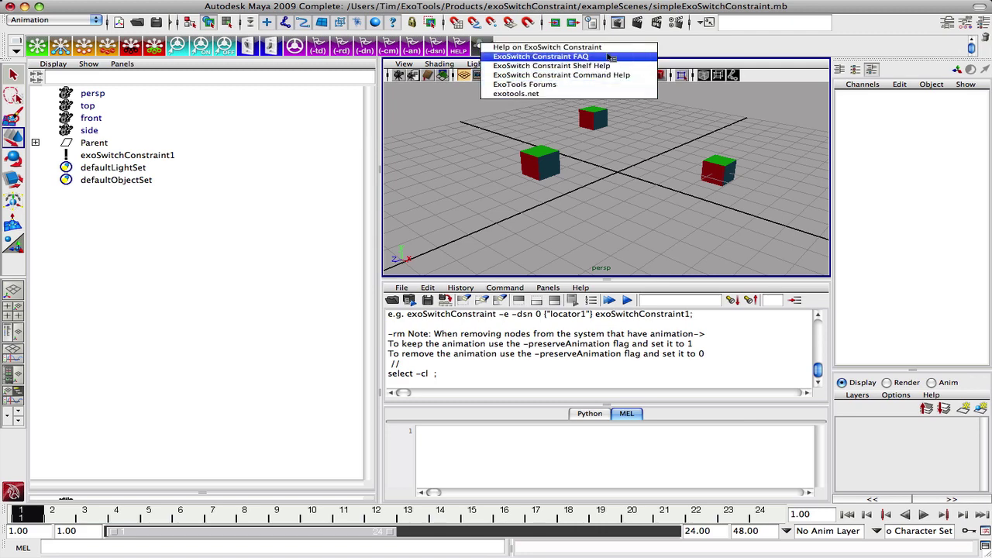
{"action": "left_click", "coordinate": [449, 145]}
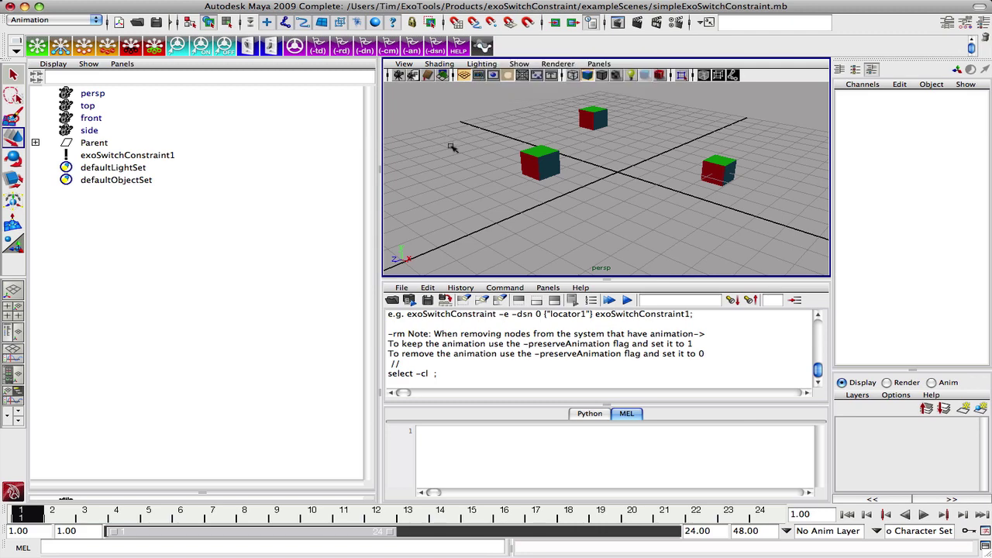